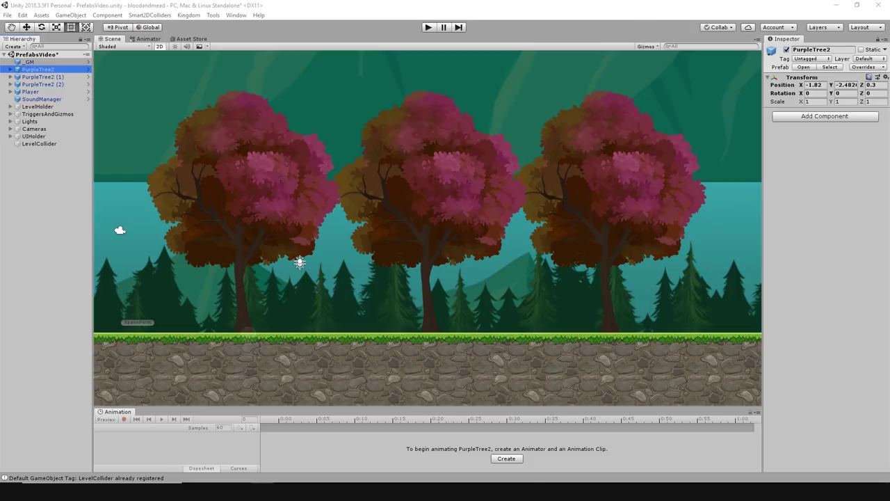
Colour the PurpleTree2 prefab's TreeRoundSection foliage dark green, then tint the middle tree's foliage orange
left_click(88, 70)
left_click(47, 73)
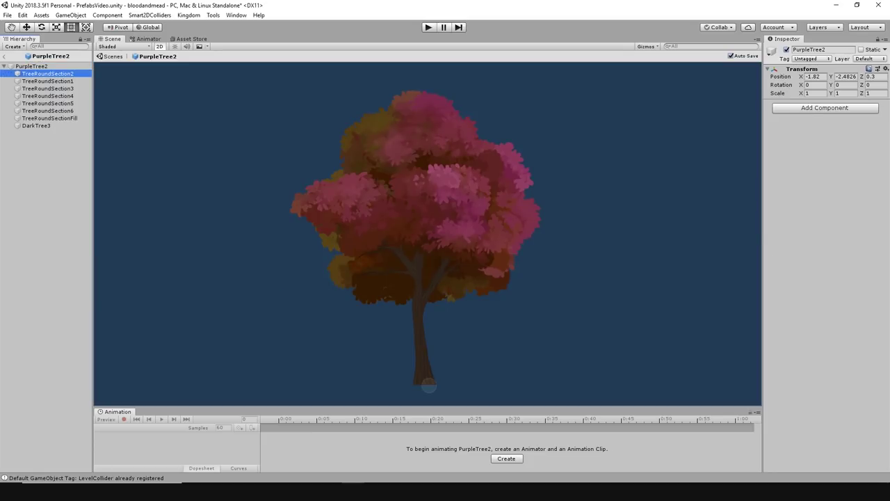
left_click(48, 118, "shift")
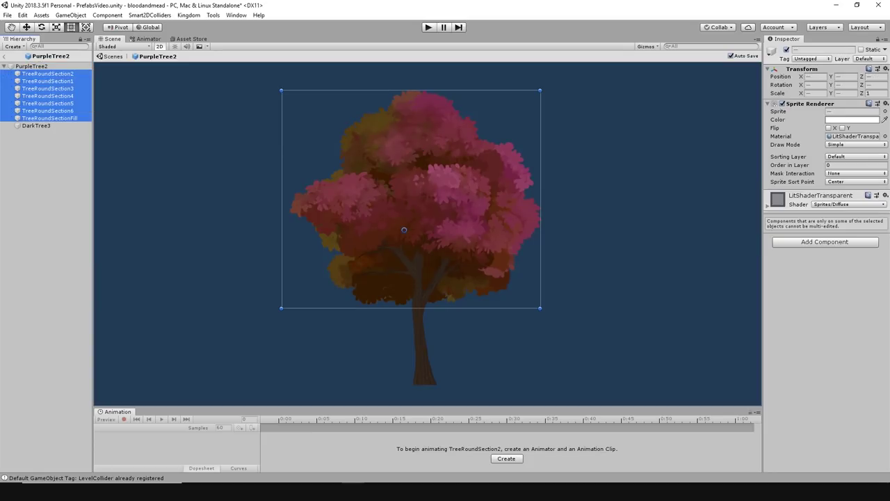
left_click(852, 119)
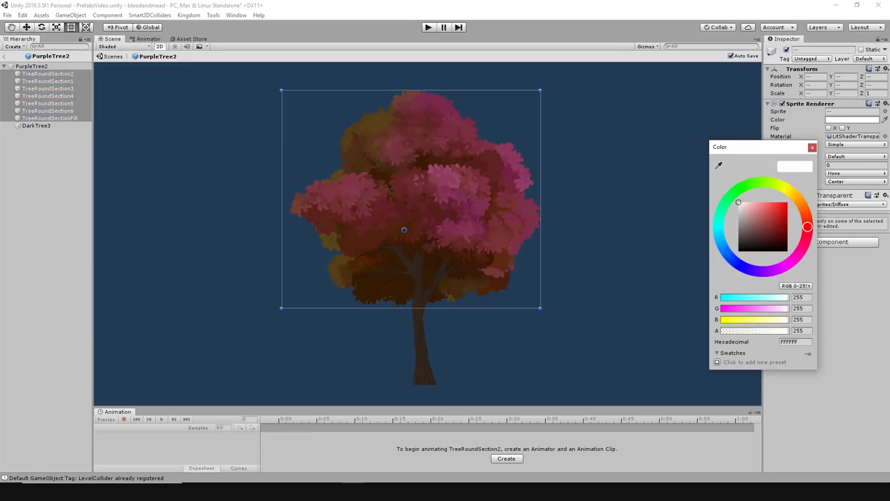
left_click(735, 191)
left_click_drag(744, 208, 788, 213)
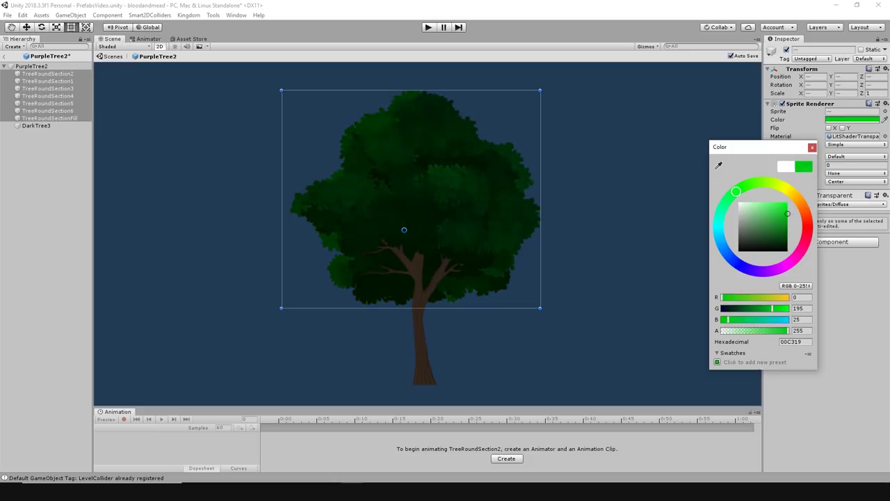
left_click(5, 56)
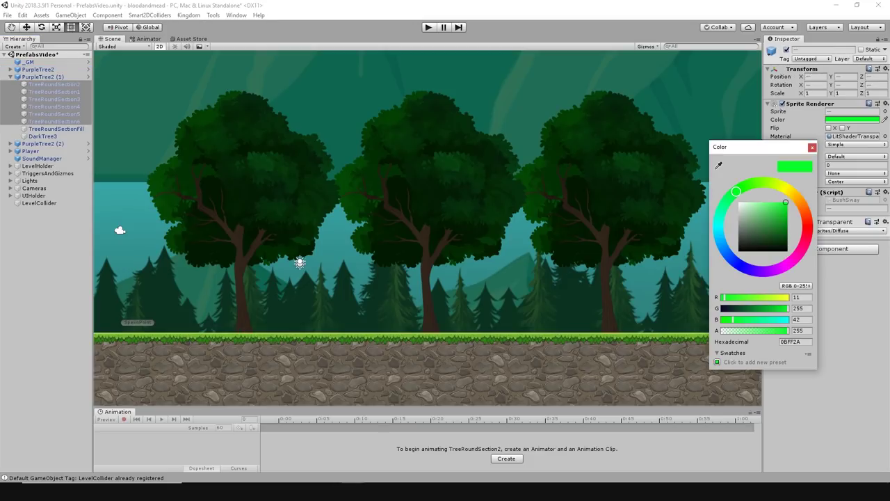
left_click_drag(736, 190, 779, 184)
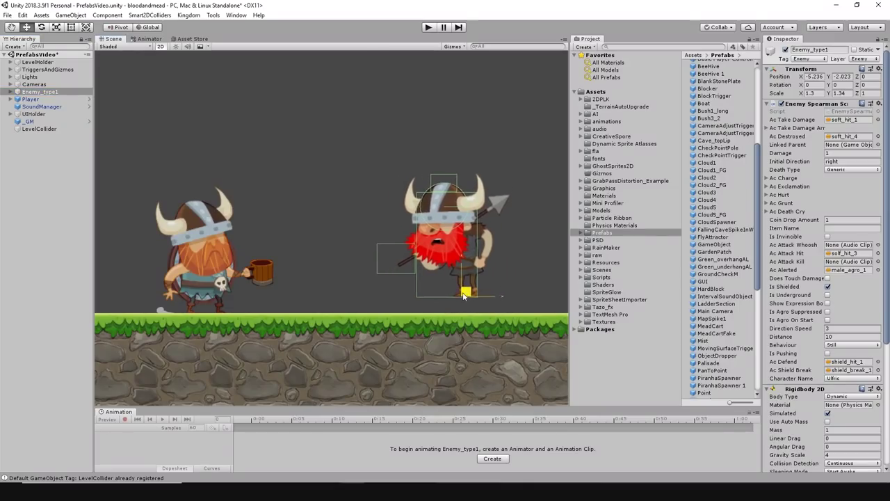
Store Enemy_type1 as a prefab in Assets/Prefabs and delete the red-bearded enemy from the scene
left_click(611, 236)
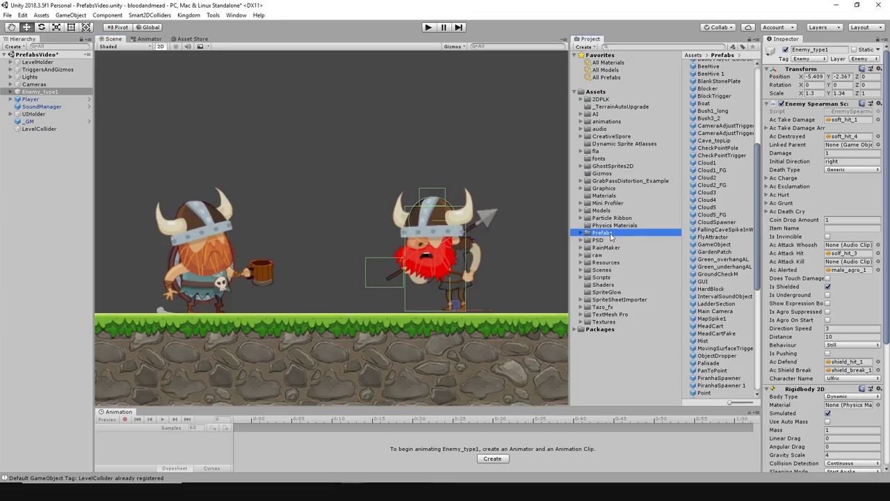
left_click(40, 93)
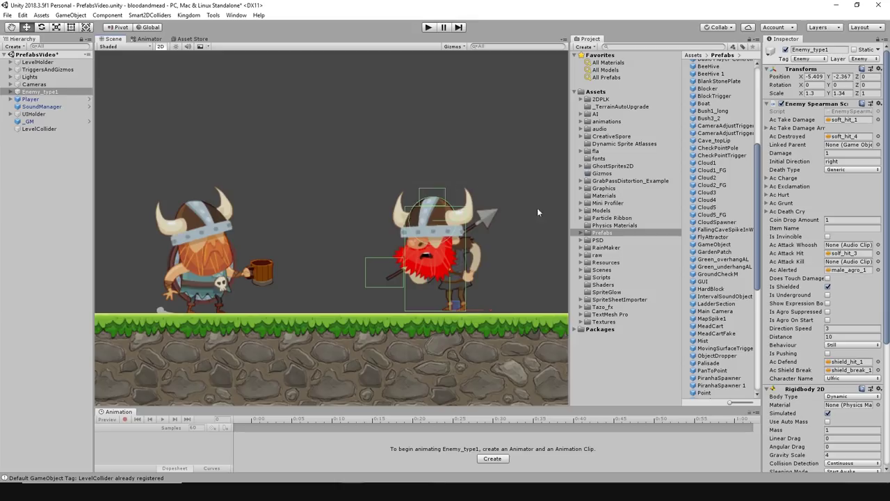
left_click(597, 233)
key("Escape")
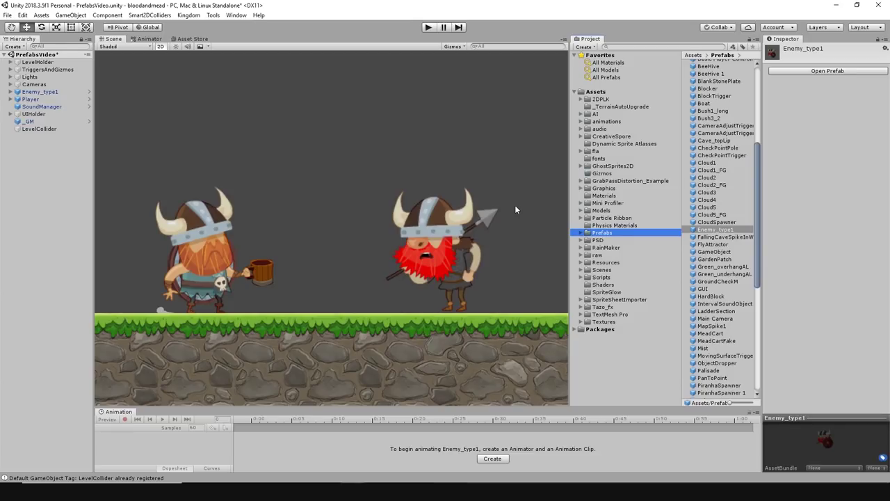
left_click(448, 274)
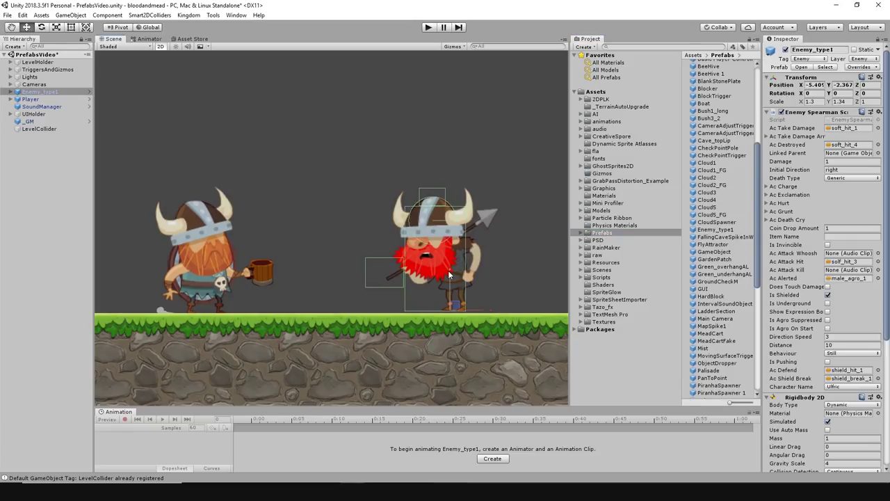
key("Delete")
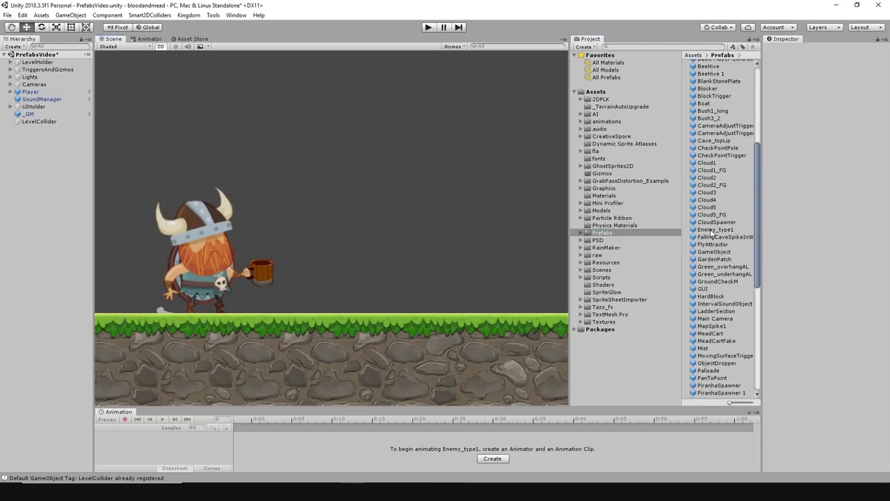
Drag the Enemy_type1 prefab into the scene to place the enemy instances
left_click(712, 230)
left_click_drag(712, 231, 332, 278)
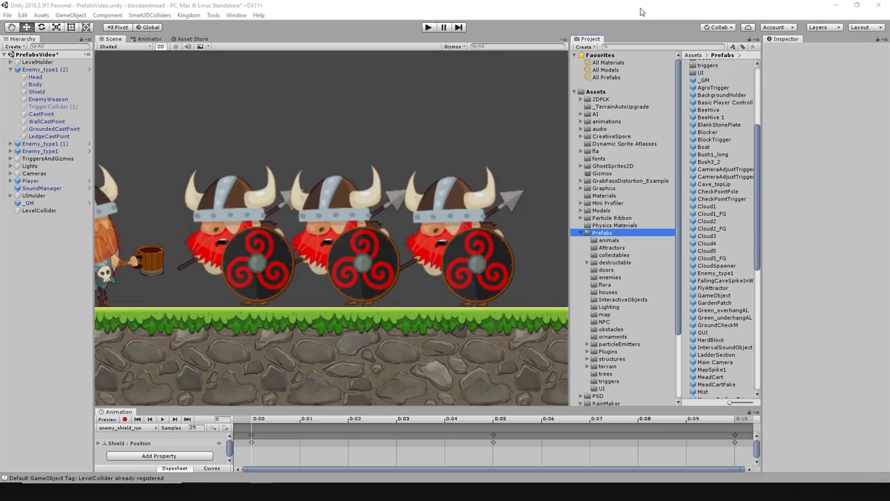
scroll(723, 255, "down", 3)
scroll(723, 255, "up", 3)
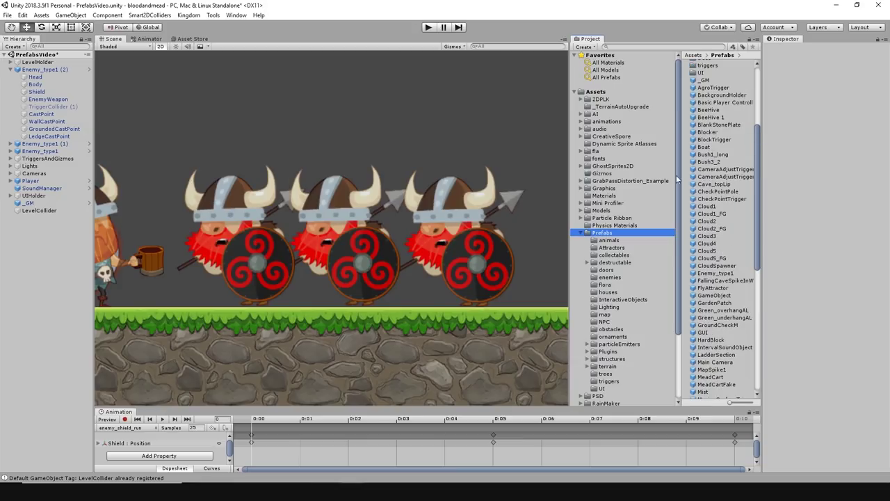
Search the project for 'enemy_ty', pick the Enemy_type1 prefab, and select Enemy_type1 (2)
left_click(635, 46)
type("enemy_ty")
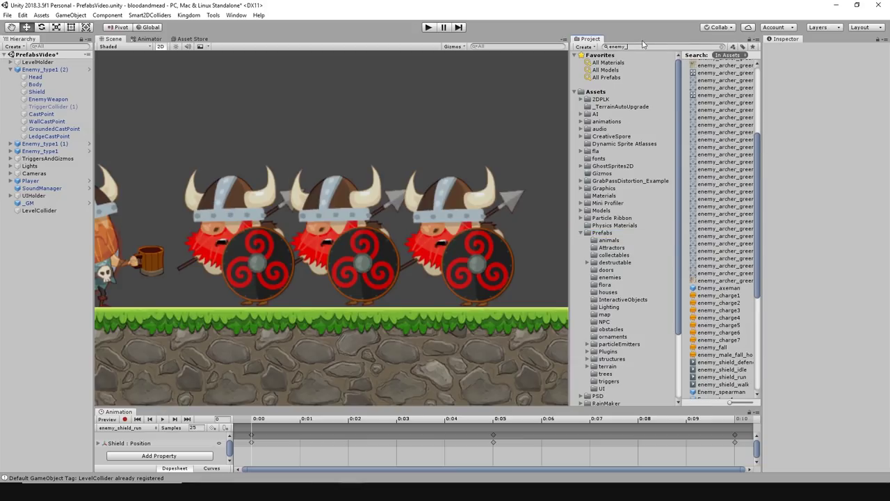
left_click(700, 63)
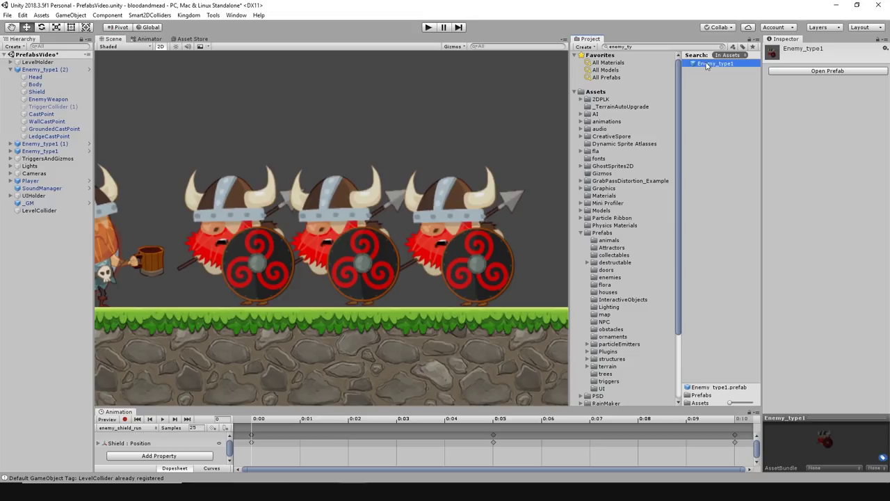
left_click(77, 70)
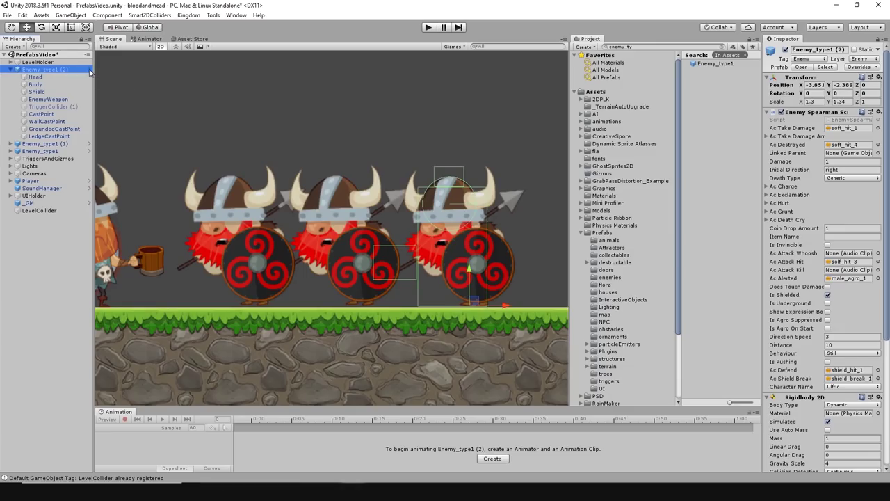
In the Enemy_type1 prefab, swap the Shield sprite to VikingShield4 using a 'vikingsh' search
left_click(228, 77)
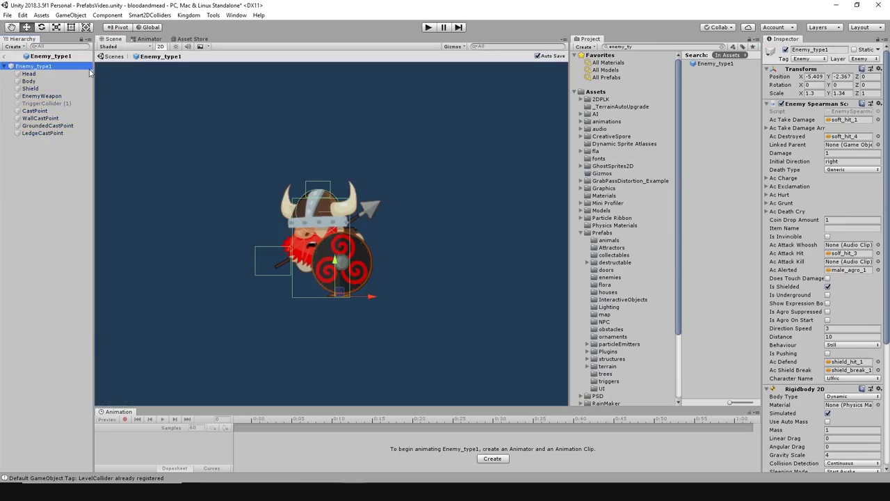
left_click(401, 154)
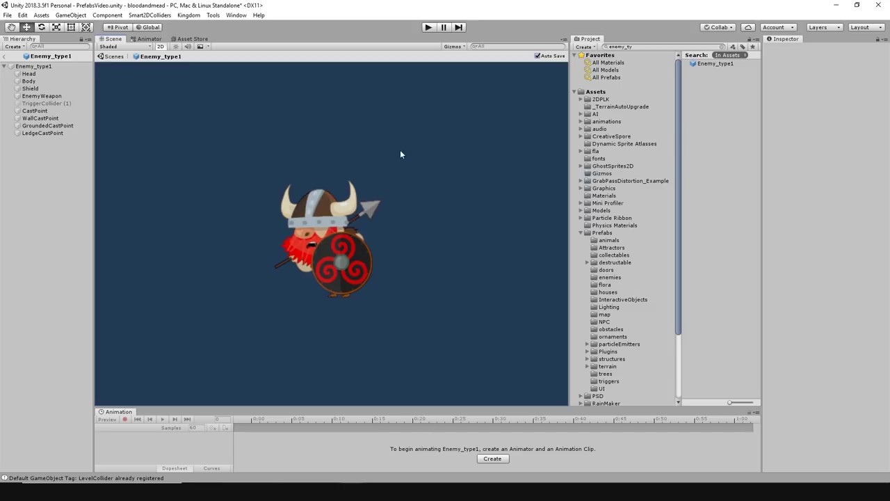
left_click(338, 283)
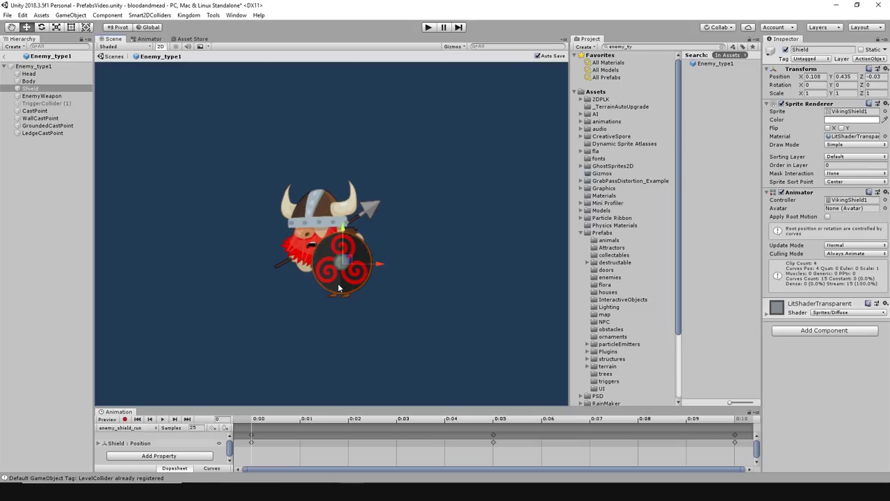
left_click(884, 112)
type("vikingsh")
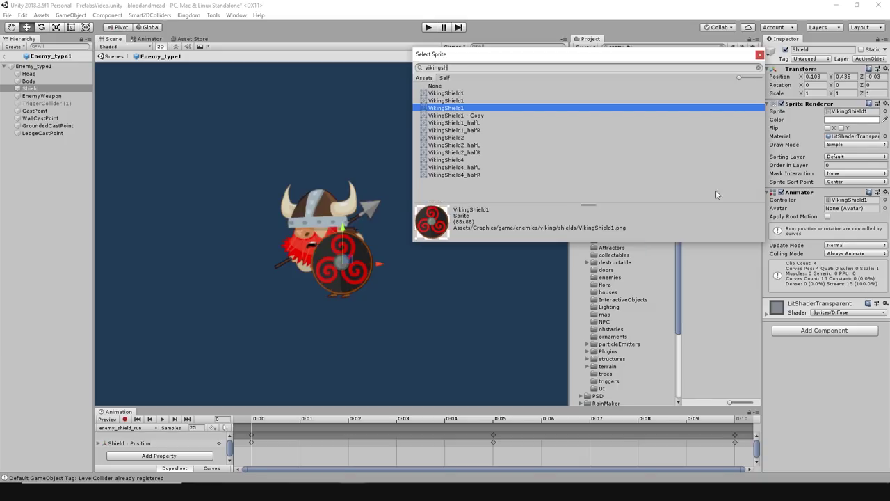
left_click(453, 139)
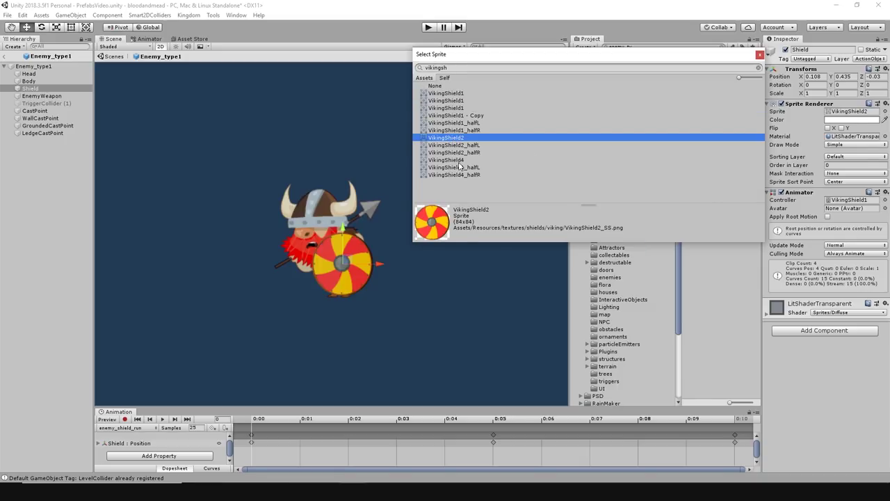
left_click(460, 160)
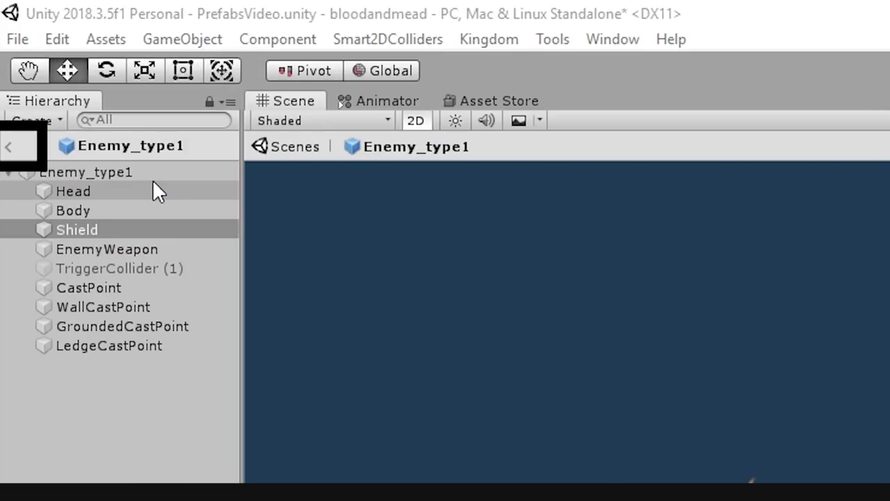
left_click(10, 146)
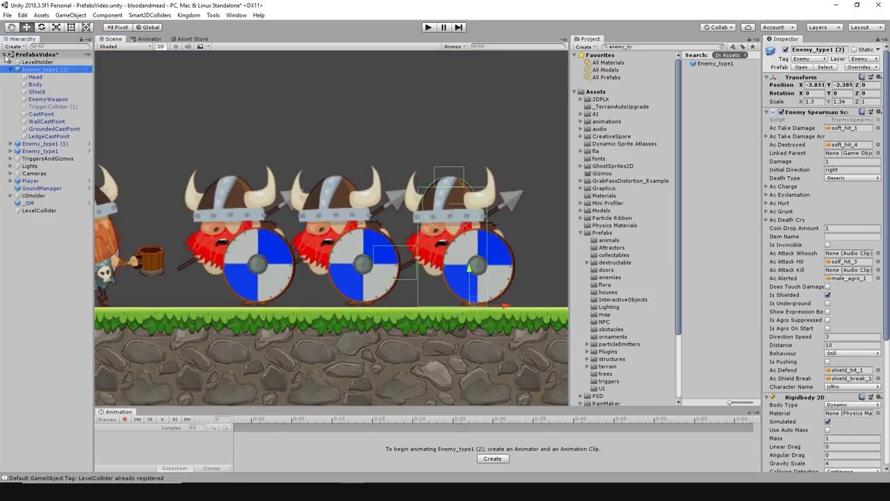
left_click(537, 111)
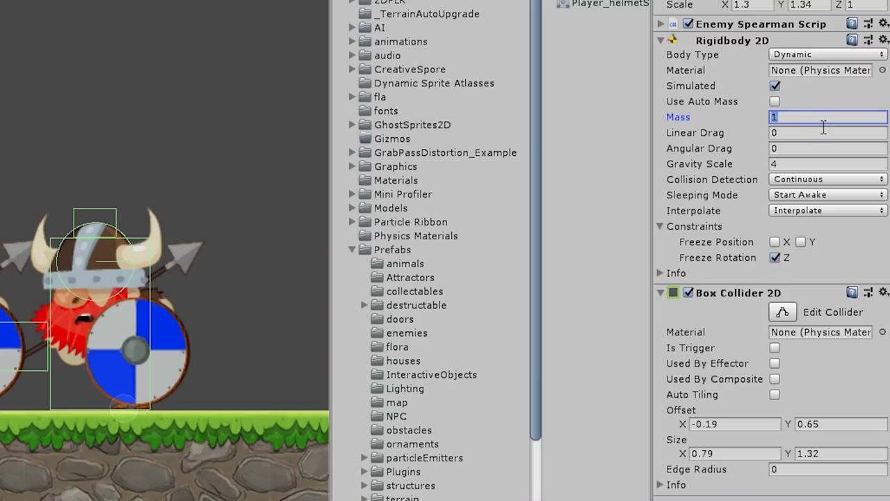
Set Rigidbody 2D mass to 5 and drag the box collider's right edge outward over the shield
type("5")
left_click(782, 312)
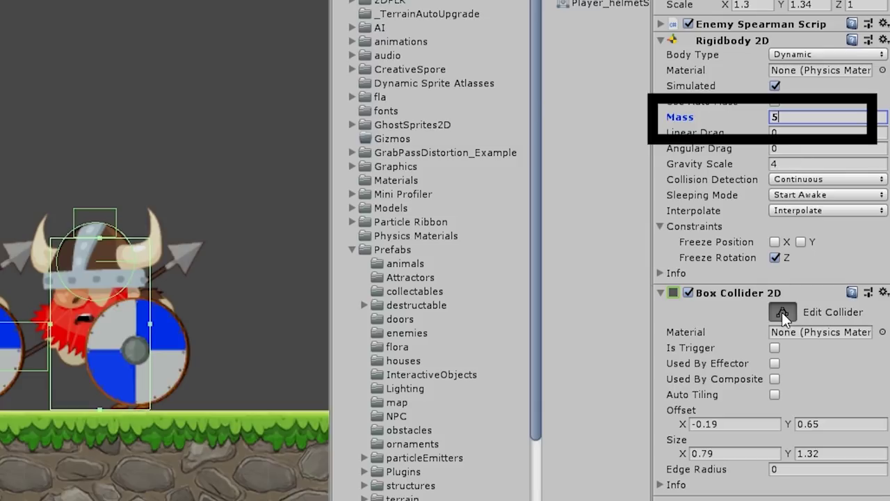
left_click_drag(148, 324, 191, 325)
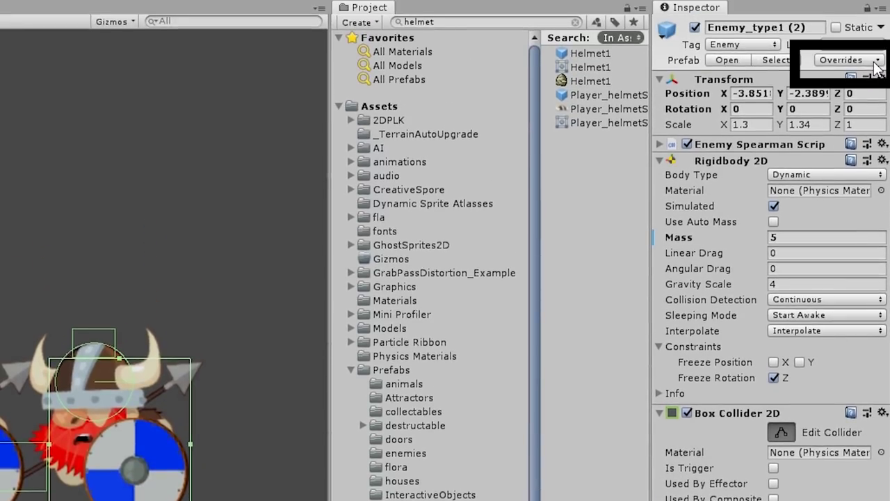
Open the Overrides list and view the Rigidbody 2D comparison: mass 5 versus source 1
left_click(875, 61)
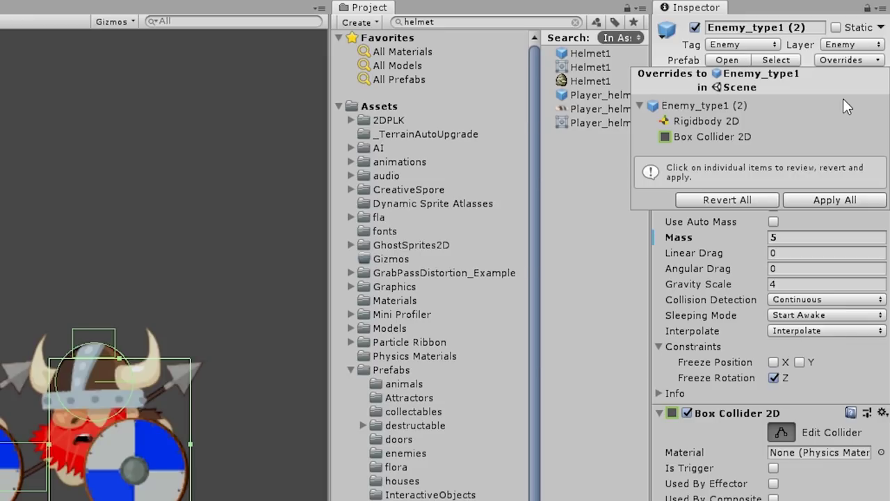
left_click(724, 122)
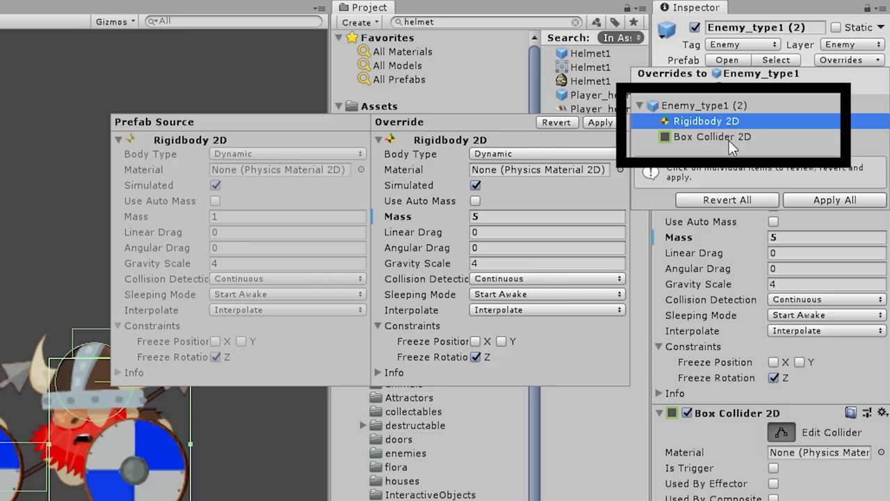
Show the Box Collider 2D override side by side with the prefab source values
left_click(729, 136)
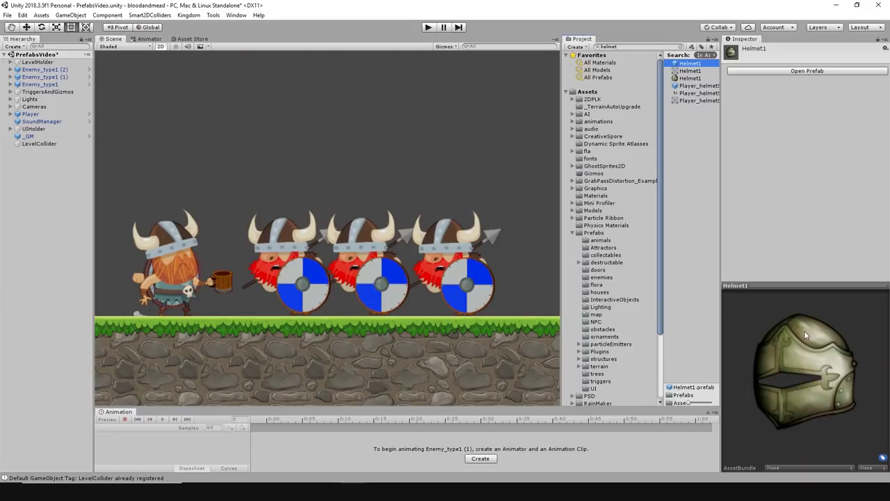
Add the Helmet1 prefab as a child of Enemy_type1 (1) and position it on the Viking's head
left_click(358, 241)
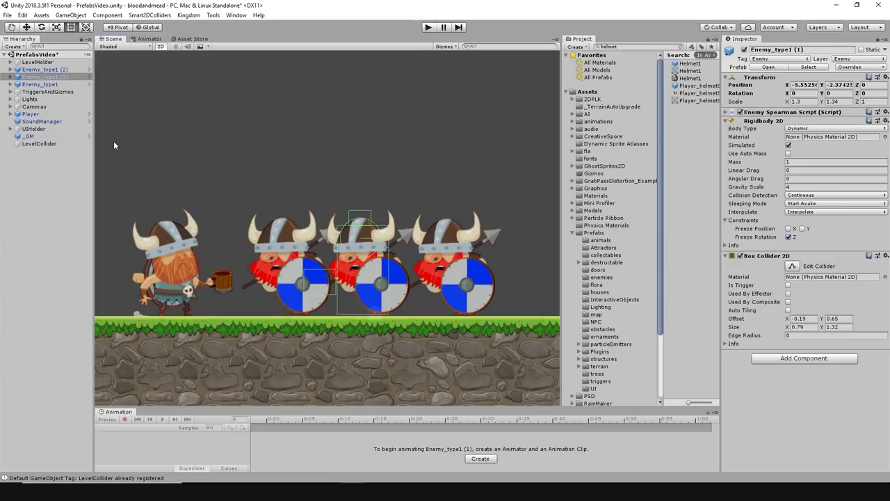
left_click(11, 76)
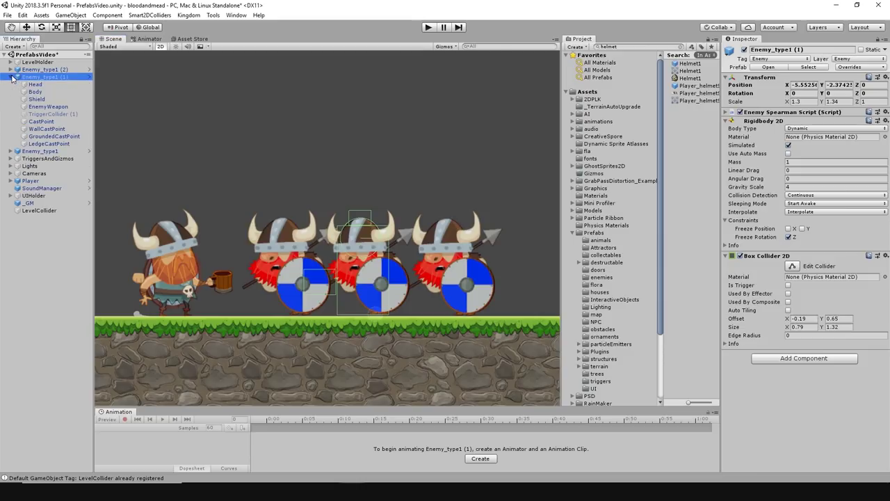
left_click(684, 64)
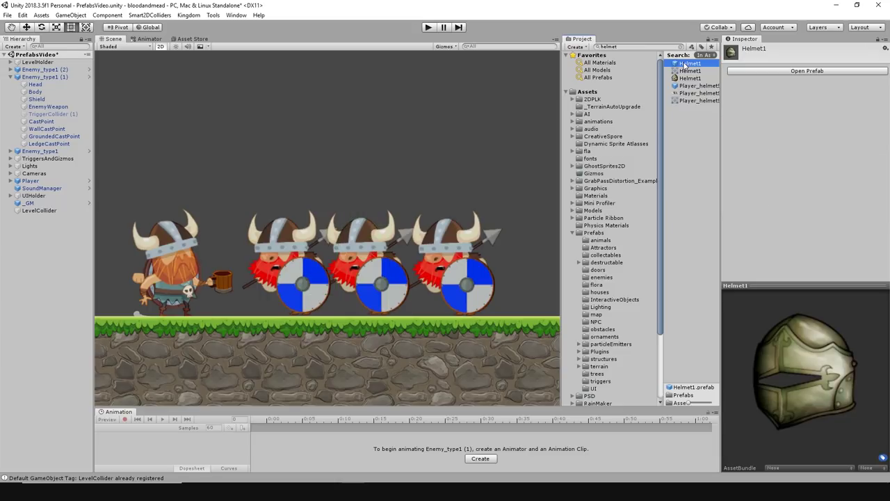
left_click_drag(684, 64, 62, 80)
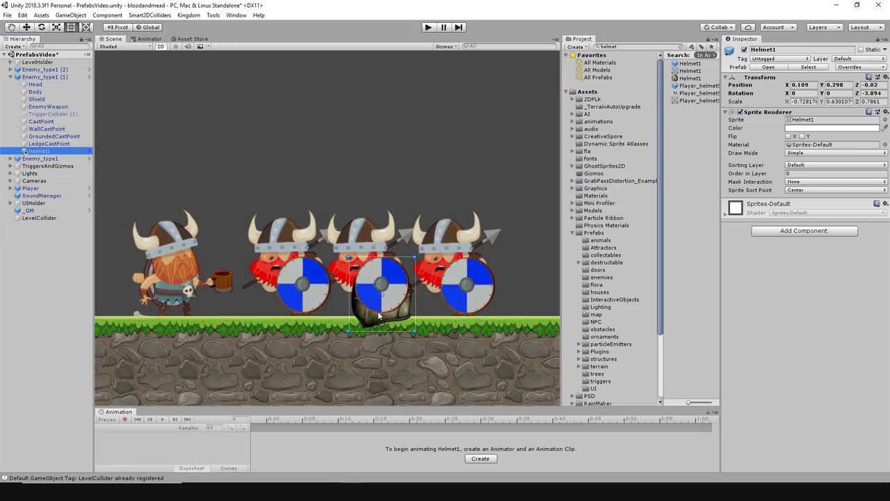
left_click_drag(377, 320, 353, 279)
left_click(220, 185)
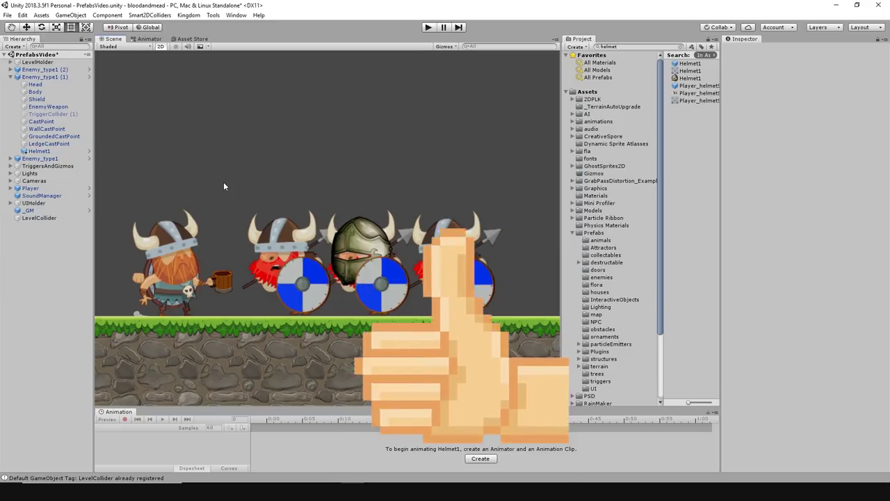
left_click(46, 76)
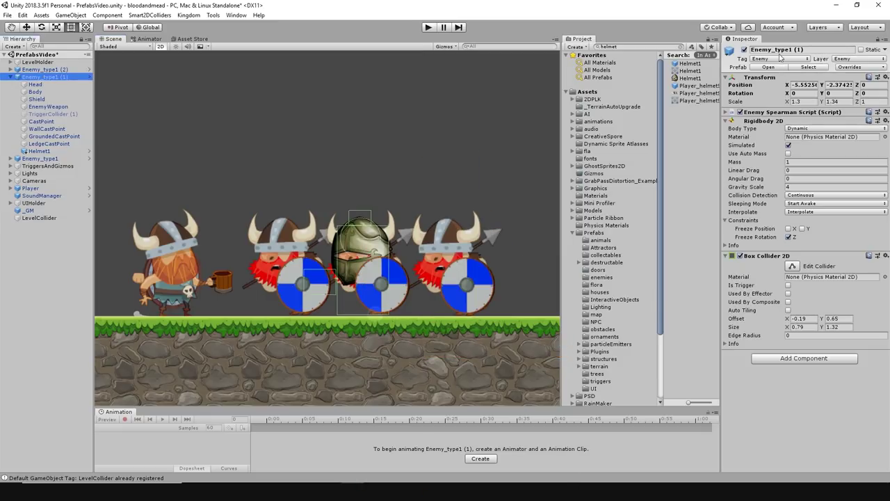
Apply All overrides from Enemy_type1 (1) so Helmet1 becomes part of the prefab
left_click(855, 67)
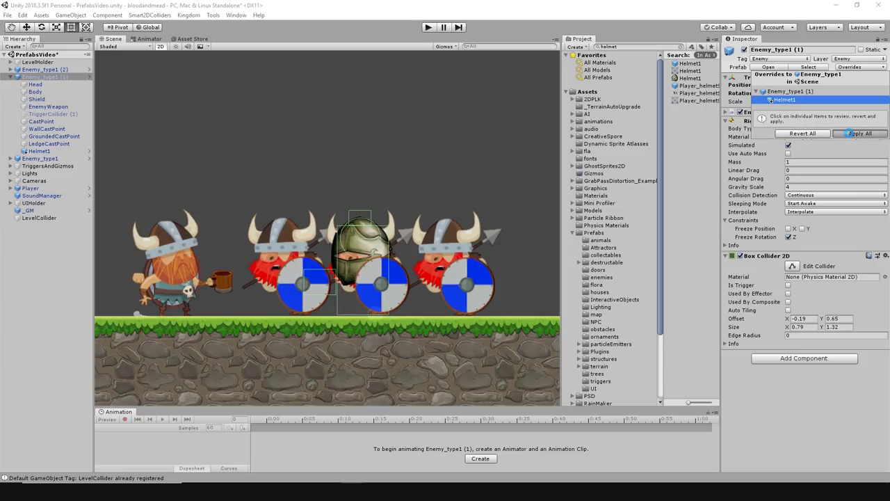
left_click(854, 133)
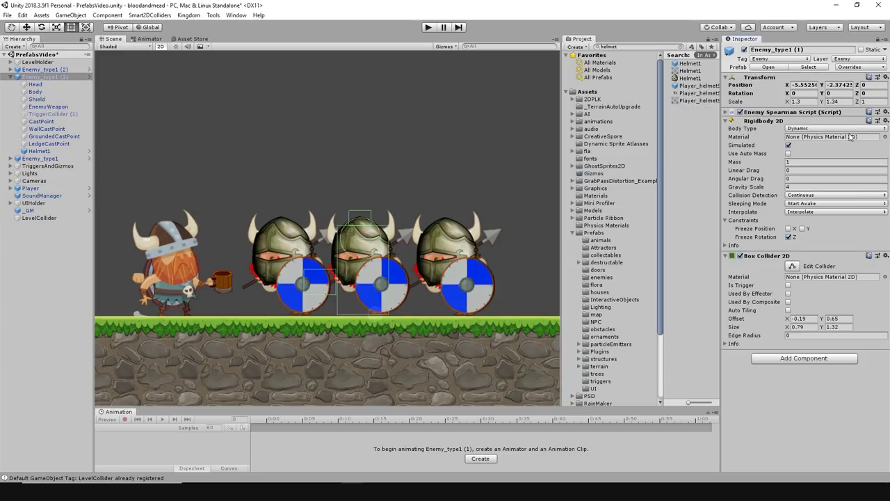
left_click(503, 144)
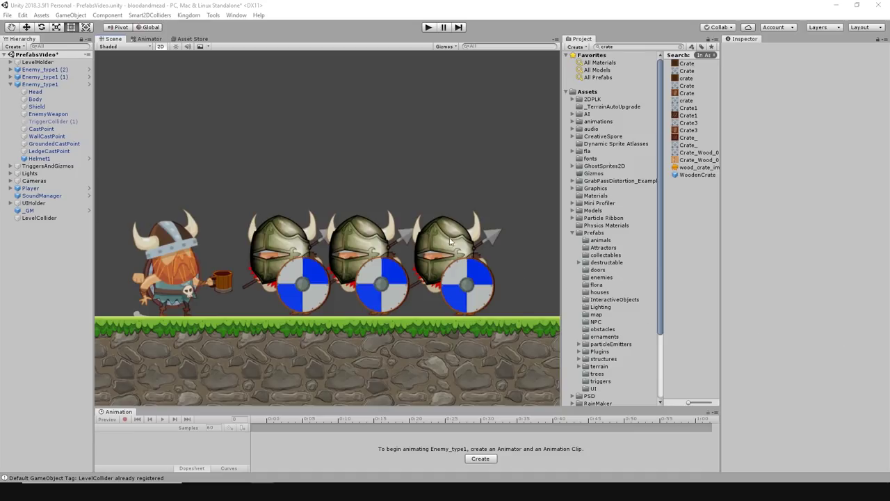
Choose Unpack Prefab on Enemy_type1 from its Hierarchy context menu
left_click(58, 86)
left_click(55, 87)
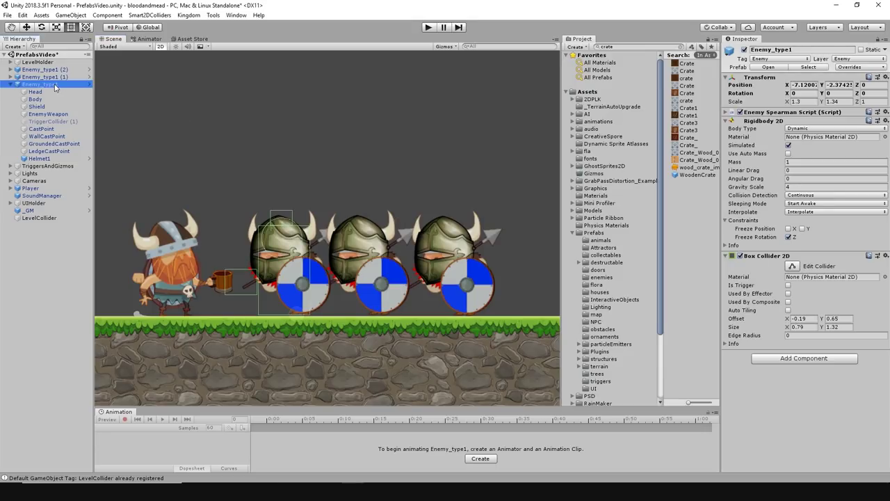
right_click(55, 85)
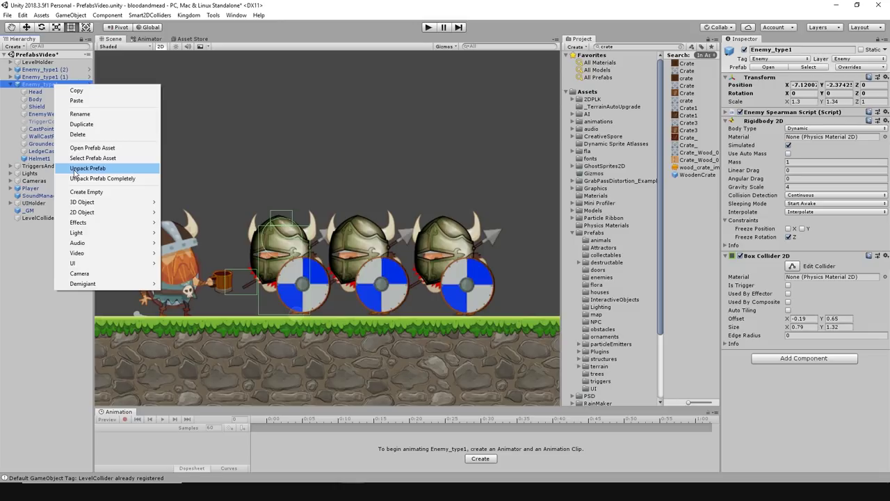
left_click(75, 169)
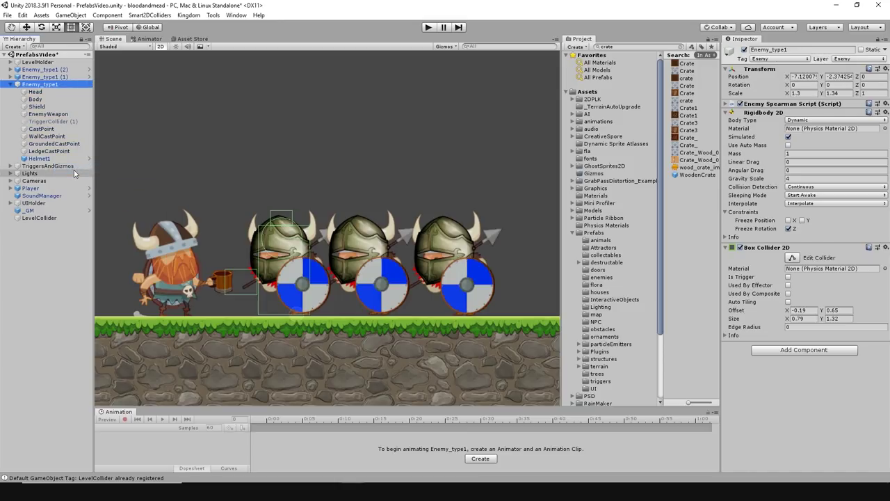
Rename the unpacked Viking from Enemy_type1 to Enemy_type2
left_click(58, 84)
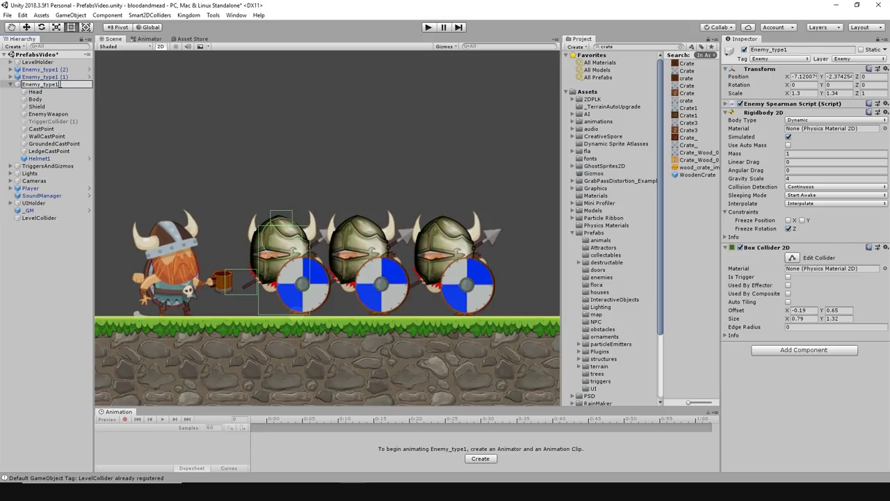
key("BackSpace")
type("2")
key("Return")
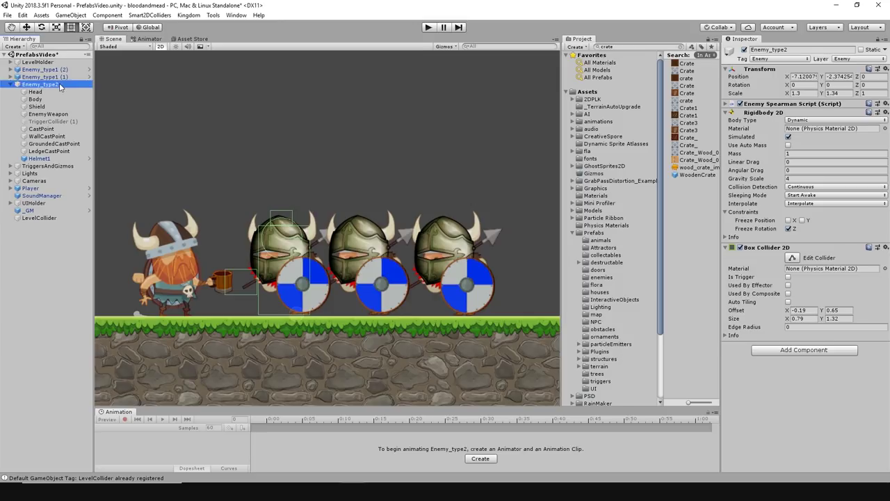
Check its Helmet1 child, then place new Enemy_type2 and Enemy_type1 Vikings in the scene
left_click(262, 252)
left_click(285, 229)
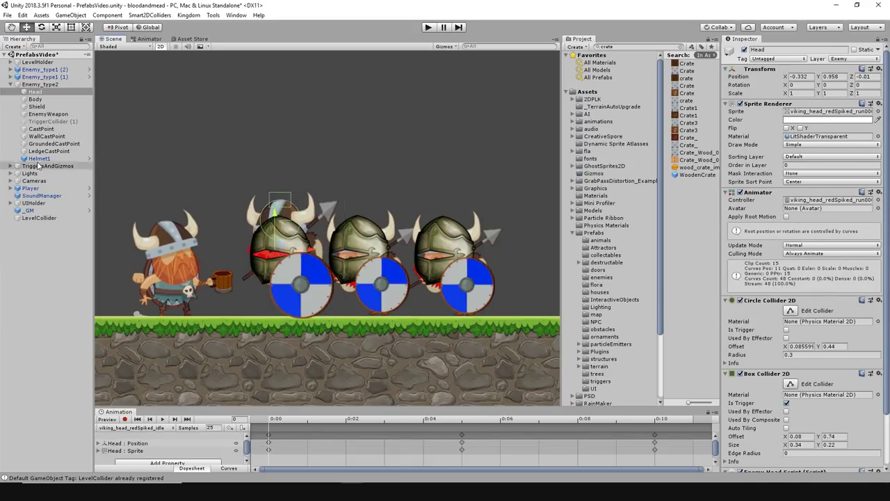
left_click(285, 229)
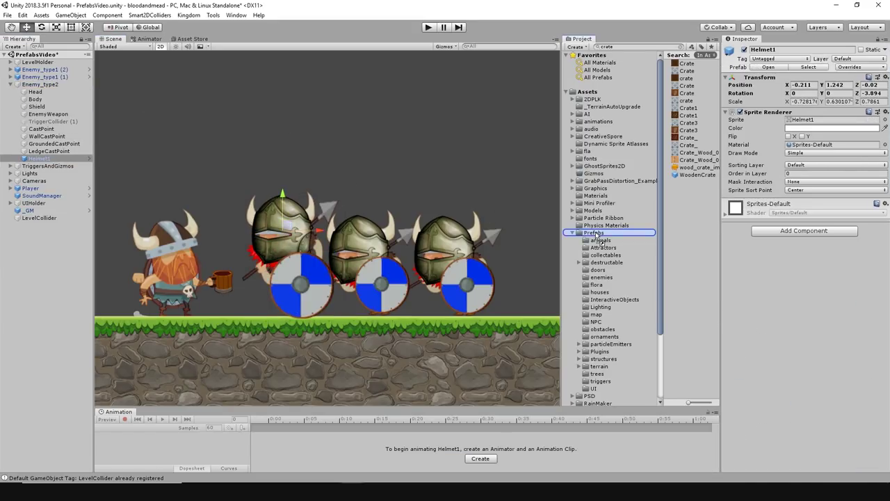
left_click_drag(695, 71, 215, 313)
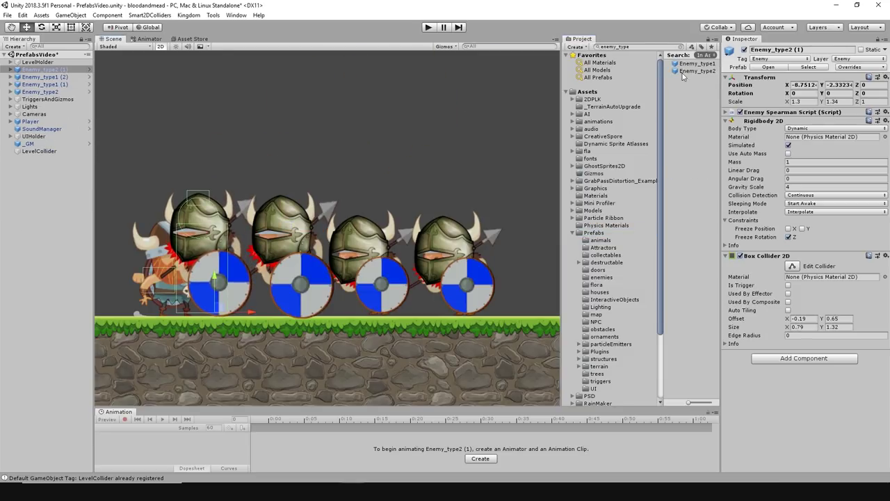
left_click_drag(586, 119, 536, 317)
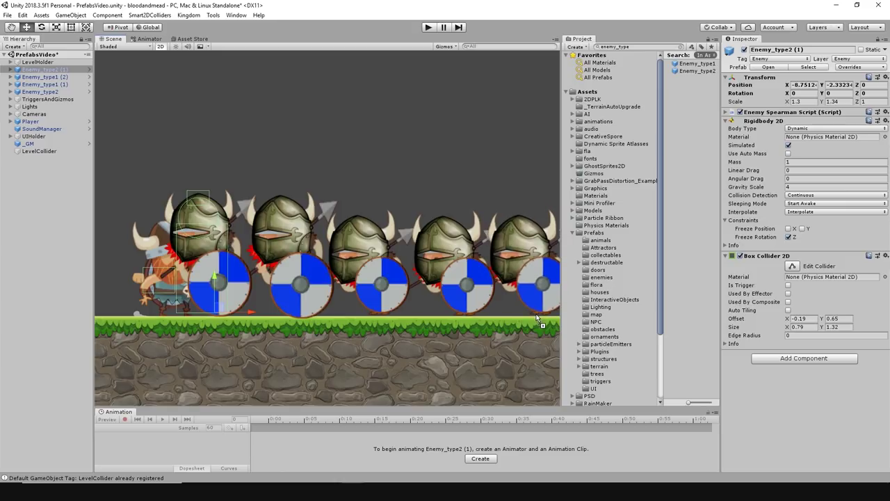